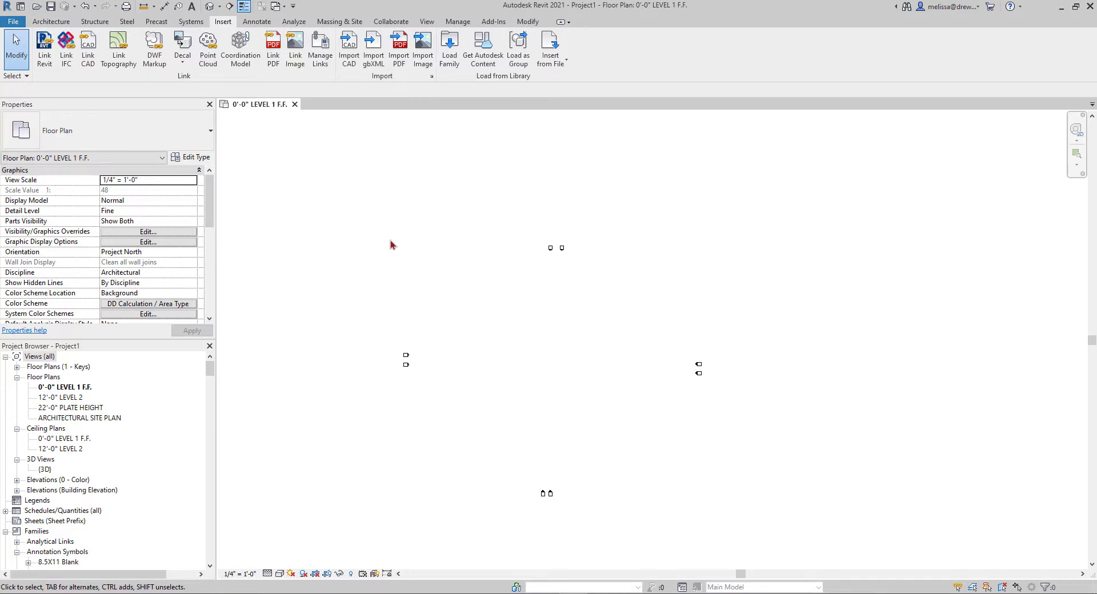
Step: Link page 1 of Basement FP.pdf into the Level 1 floor plan at 72 DPI resolution
{"action": "left_click", "coordinate": [274, 60]}
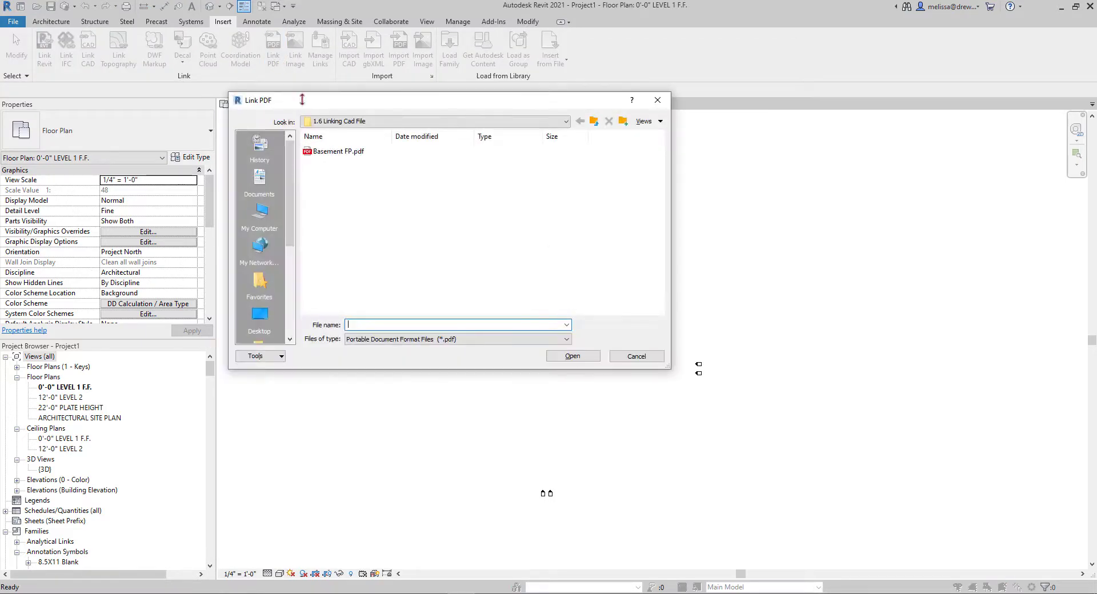
{"action": "left_click", "coordinate": [336, 152]}
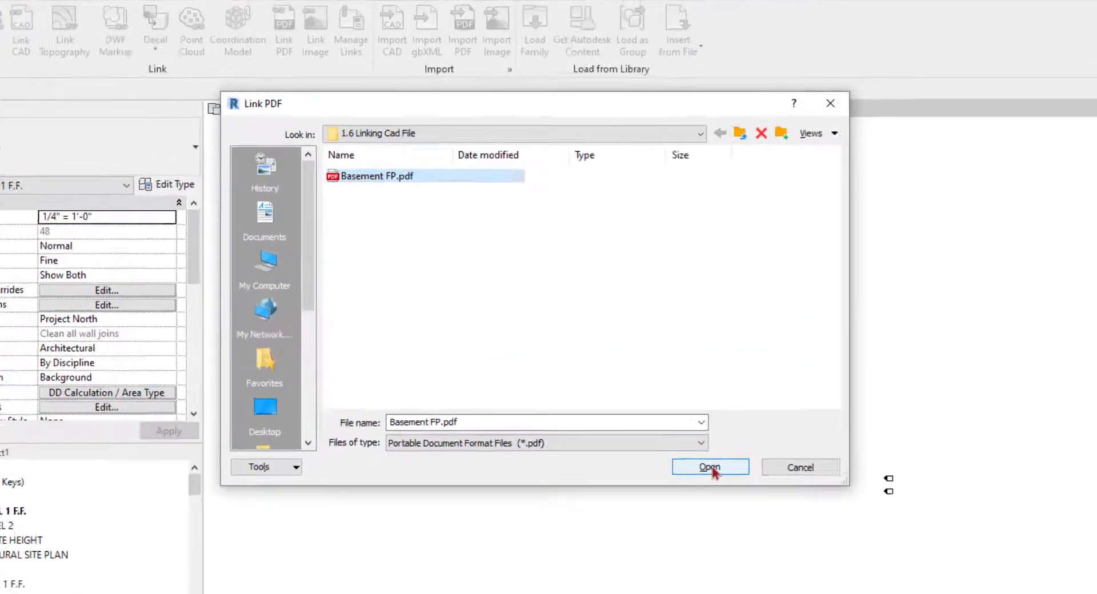
{"action": "left_click", "coordinate": [572, 356]}
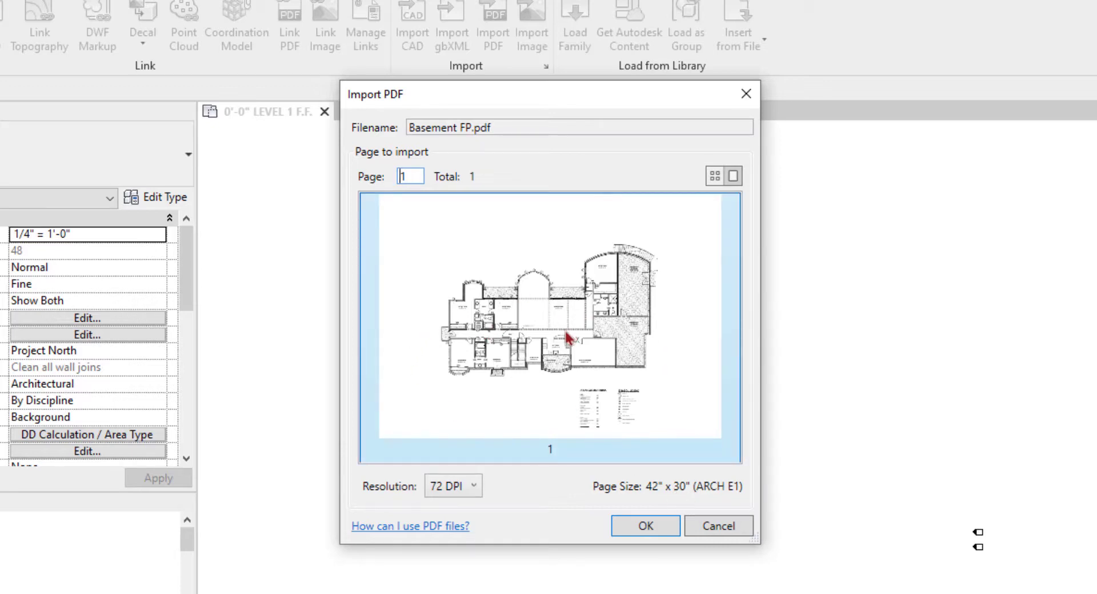
{"action": "left_click", "coordinate": [473, 487]}
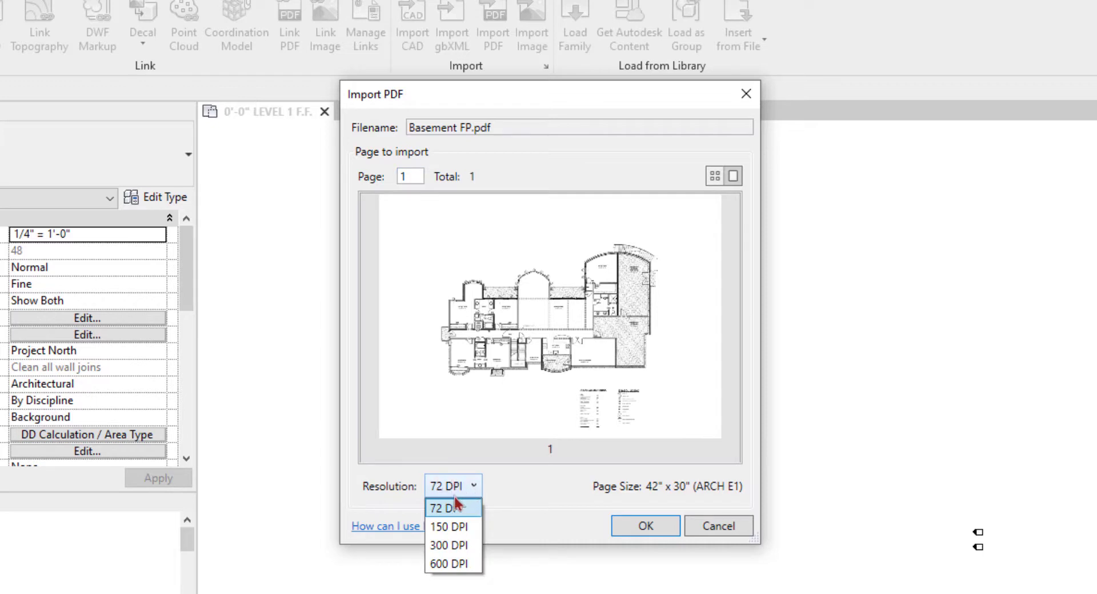
{"action": "left_click", "coordinate": [438, 510]}
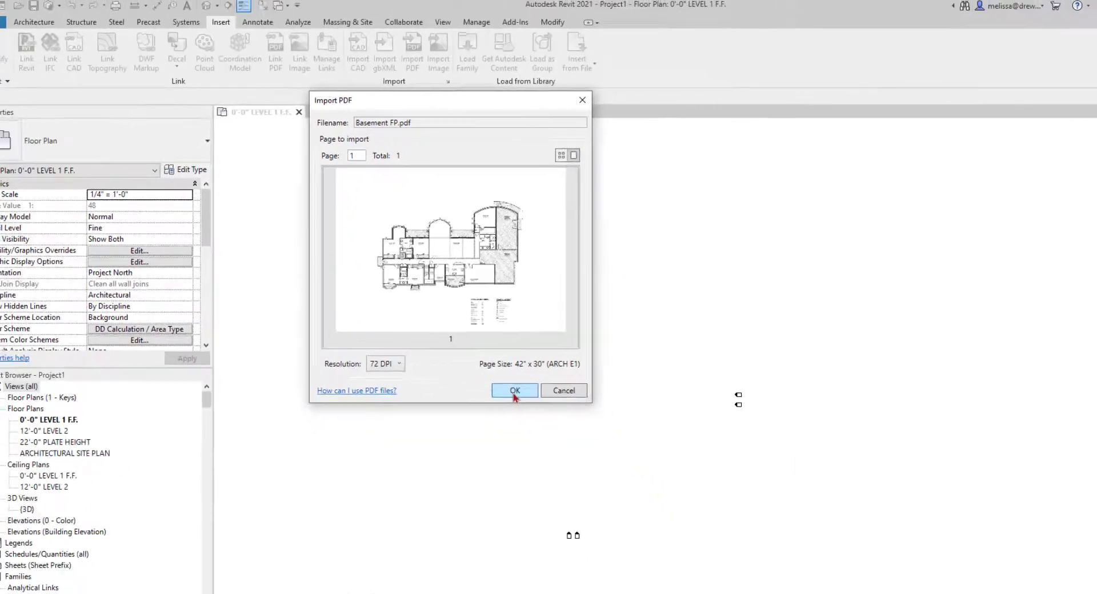
{"action": "left_click", "coordinate": [646, 525]}
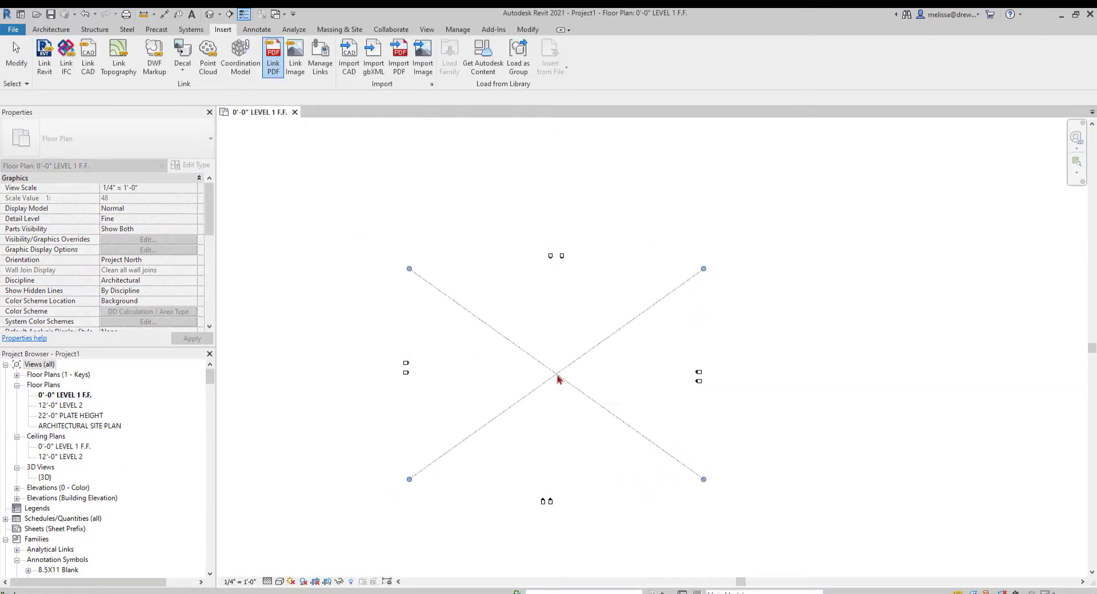
Step: Place the PDF centred between the elevation markers and enable snaps on it
{"action": "left_click", "coordinate": [558, 379]}
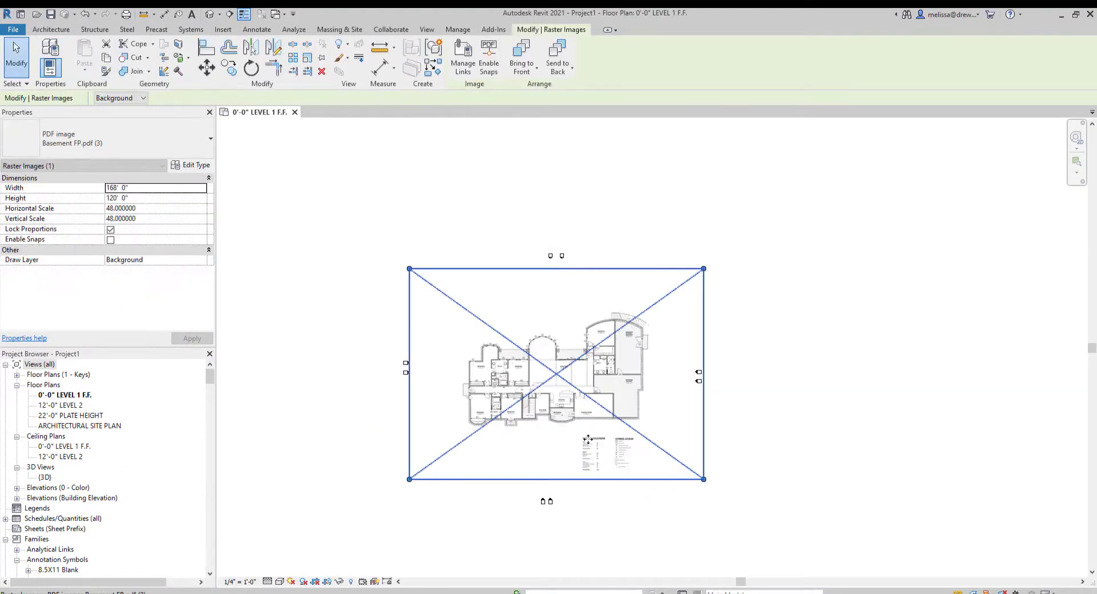
{"action": "left_click", "coordinate": [638, 505]}
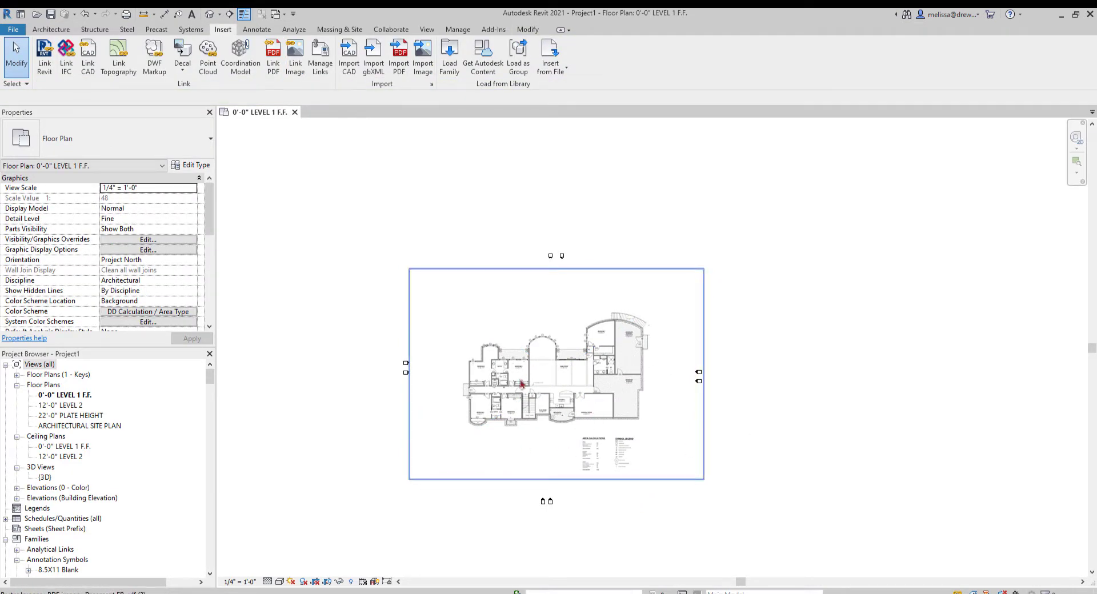
{"action": "left_click", "coordinate": [571, 409]}
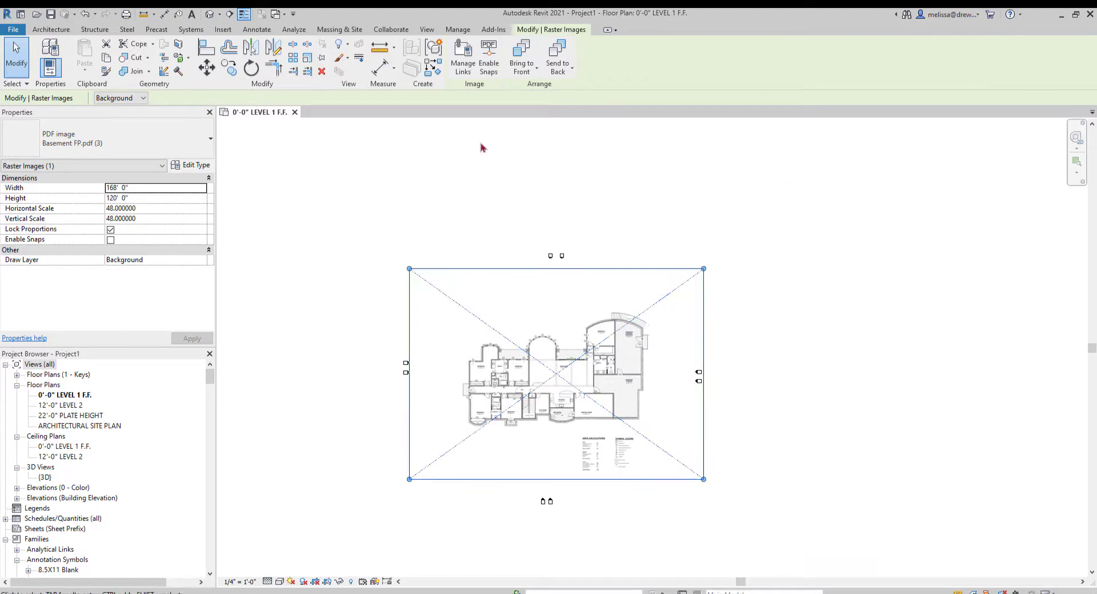
{"action": "left_click", "coordinate": [488, 63]}
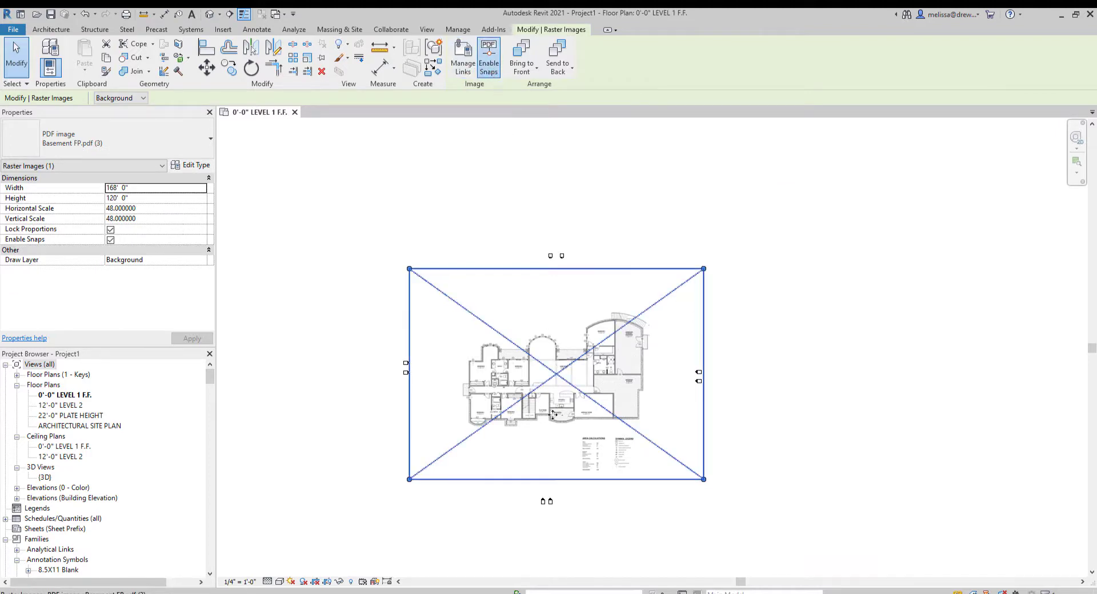
Step: Create walls by picking the PDF's exterior lines below the workout room and storage, and along the east side of the unfinished storage
{"action": "scroll", "coordinate": [620, 424], "scroll_direction": "up", "scroll_amount": 4}
{"action": "scroll", "coordinate": [621, 423], "scroll_direction": "up", "scroll_amount": 4}
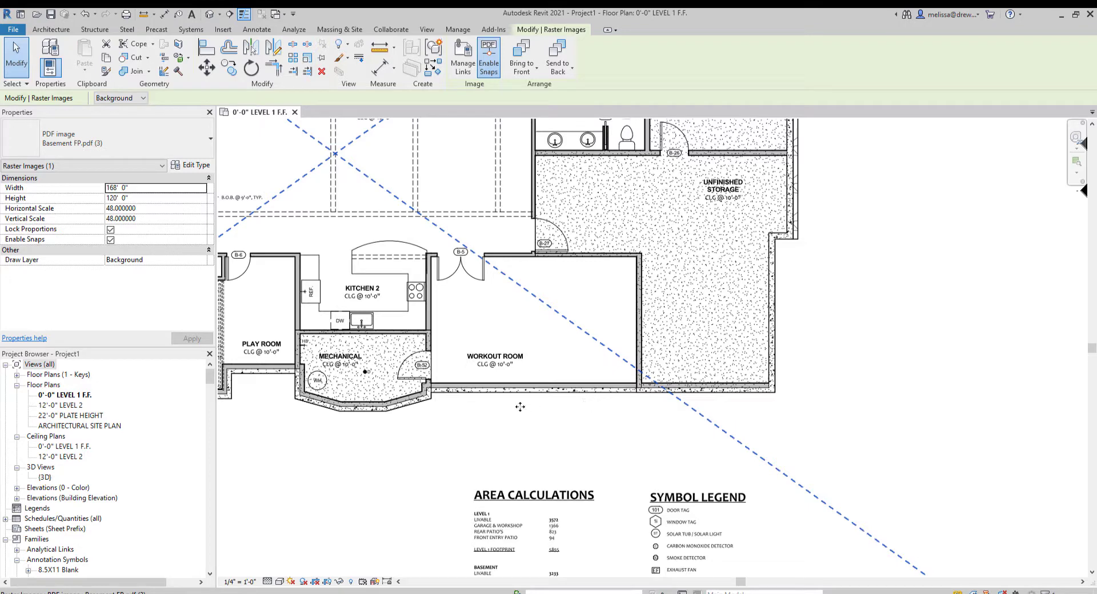
{"action": "left_click", "coordinate": [65, 33]}
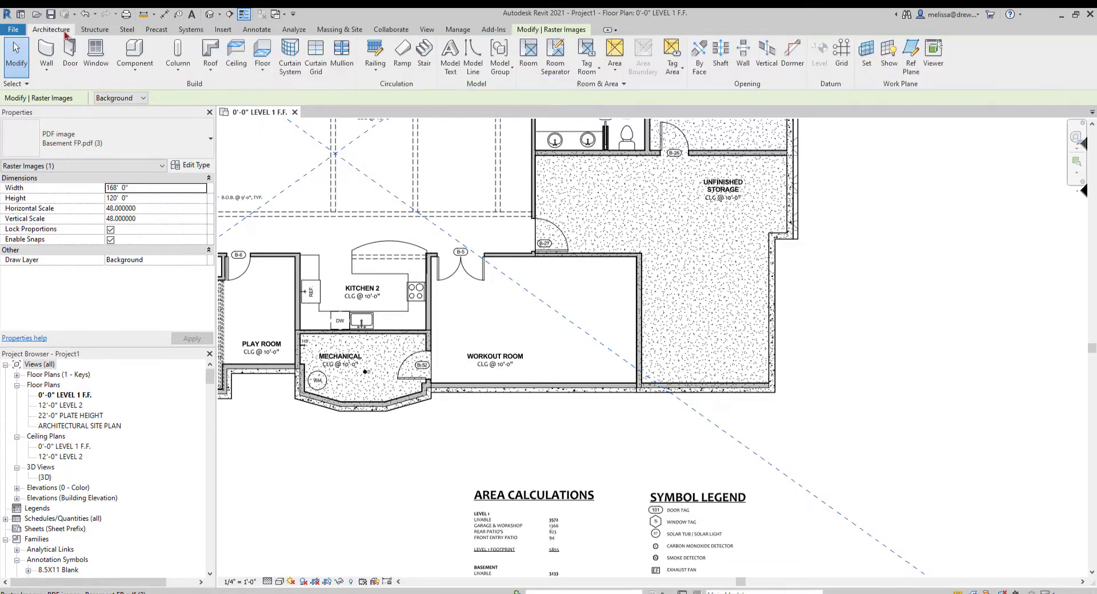
{"action": "left_click", "coordinate": [52, 56]}
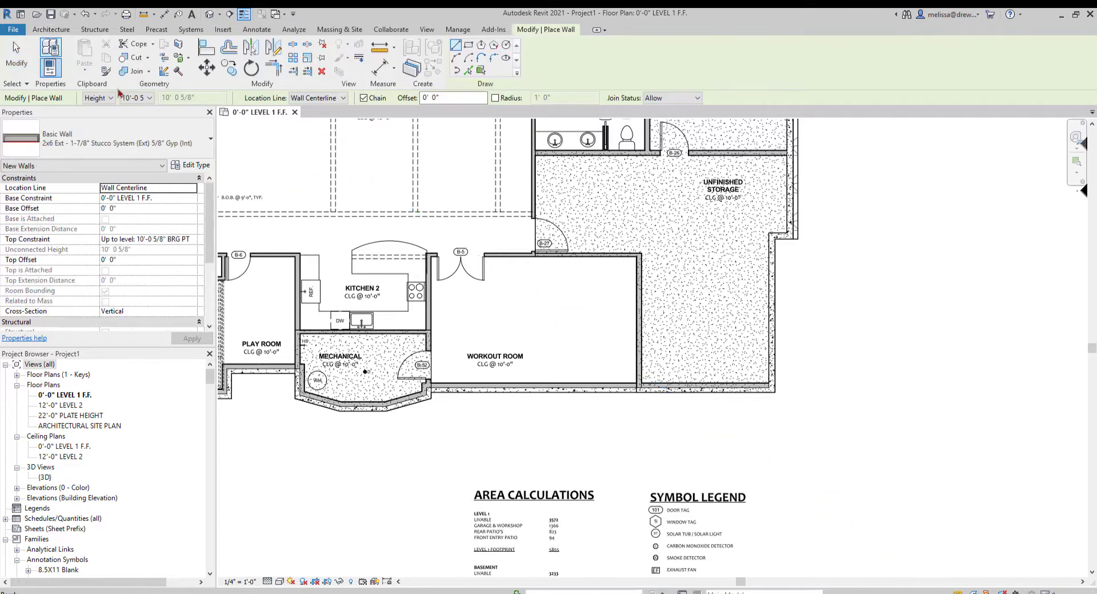
{"action": "left_click", "coordinate": [469, 71]}
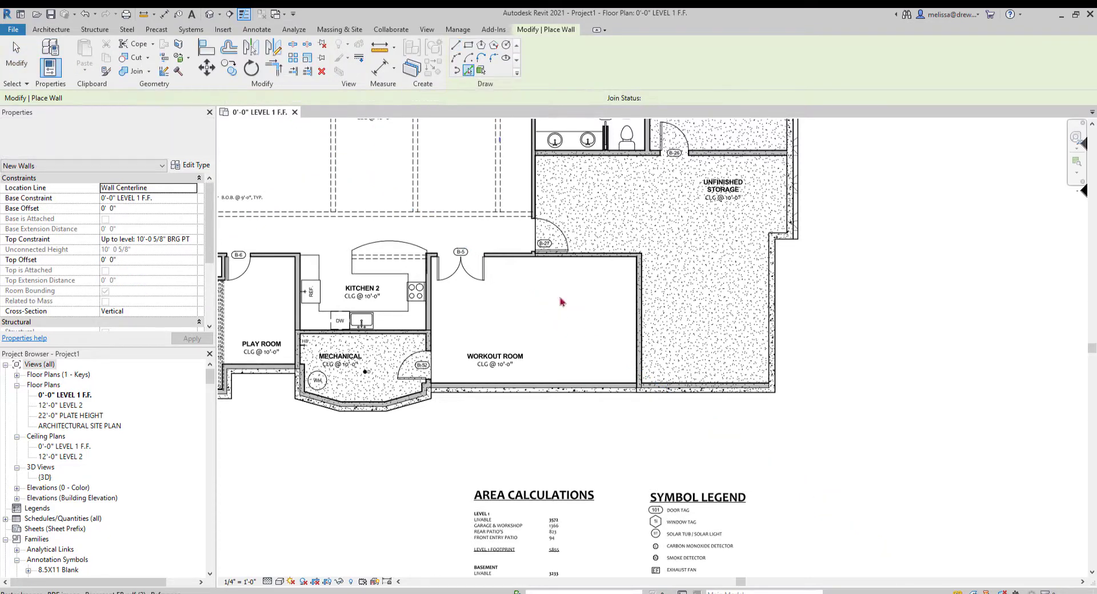
{"action": "left_click", "coordinate": [629, 393]}
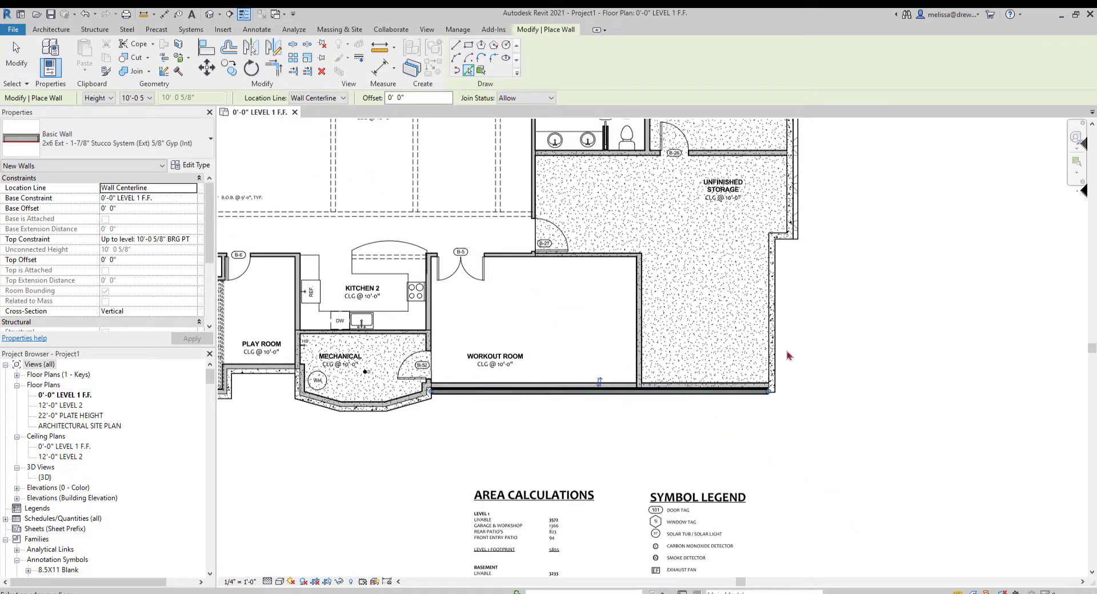
{"action": "left_click", "coordinate": [776, 346]}
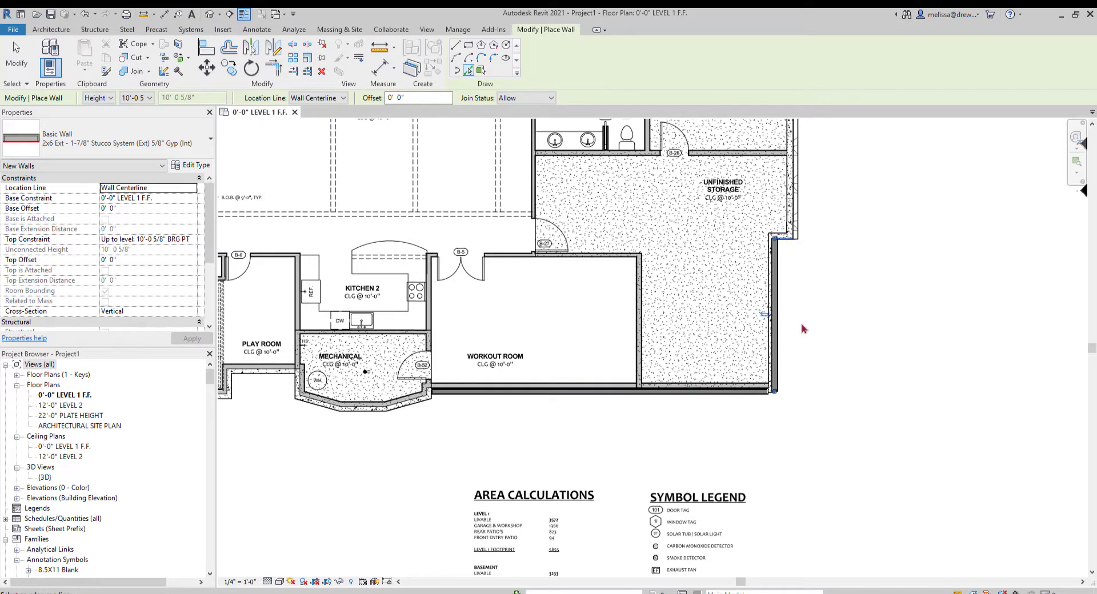
{"action": "key", "text": "Escape"}
{"action": "key", "text": "Escape"}
{"action": "scroll", "coordinate": [629, 414], "scroll_direction": "down", "scroll_amount": 6}
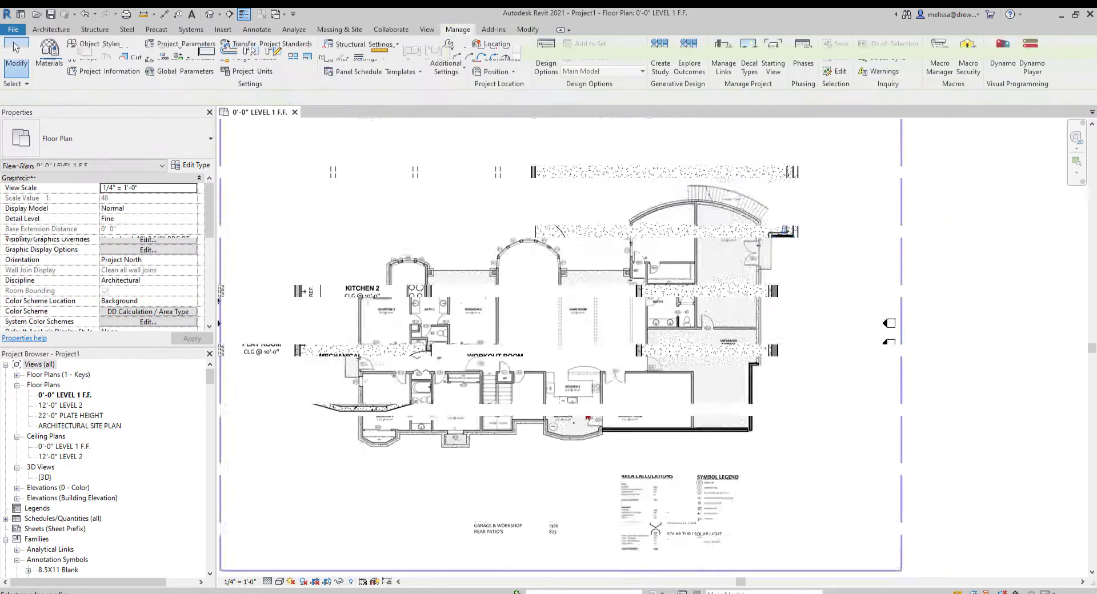
{"action": "middle_click_drag", "start_coordinate": [587, 413], "coordinate": [592, 424]}
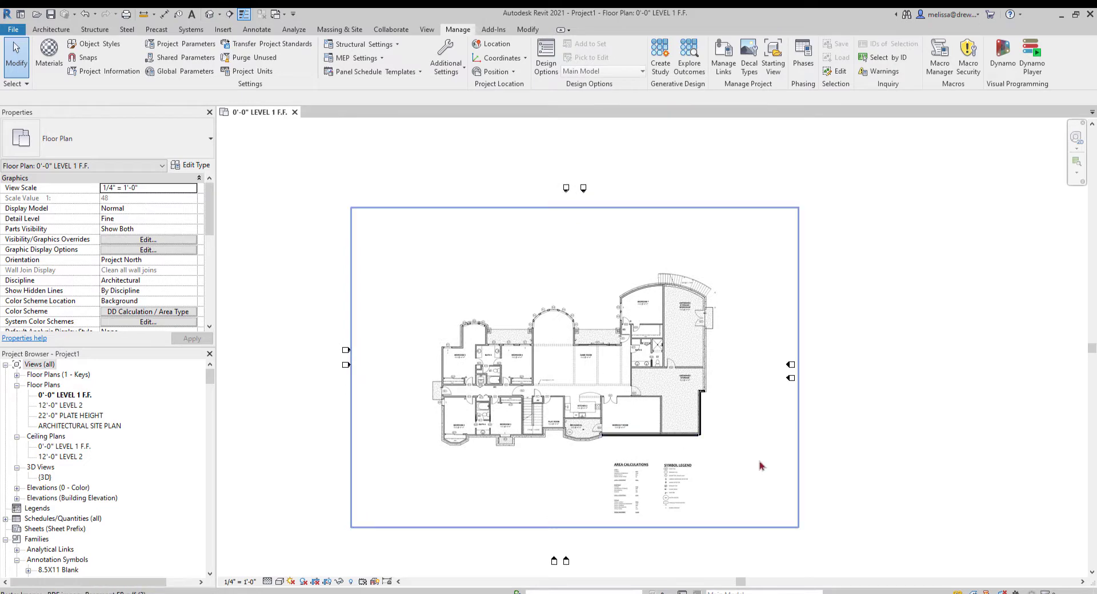
Step: Choose Floor Plan.dwg as a CAD link with Preserve colors, All layers, Auto-Detect import units and correction of slightly off-axis lines
{"action": "left_click", "coordinate": [223, 30]}
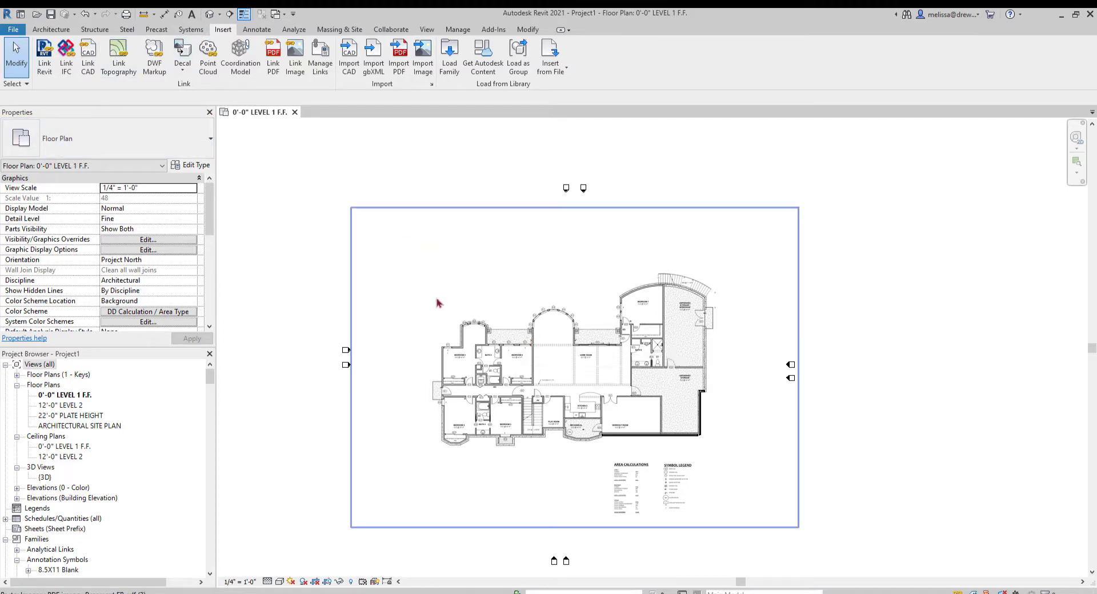
{"action": "left_click", "coordinate": [87, 57]}
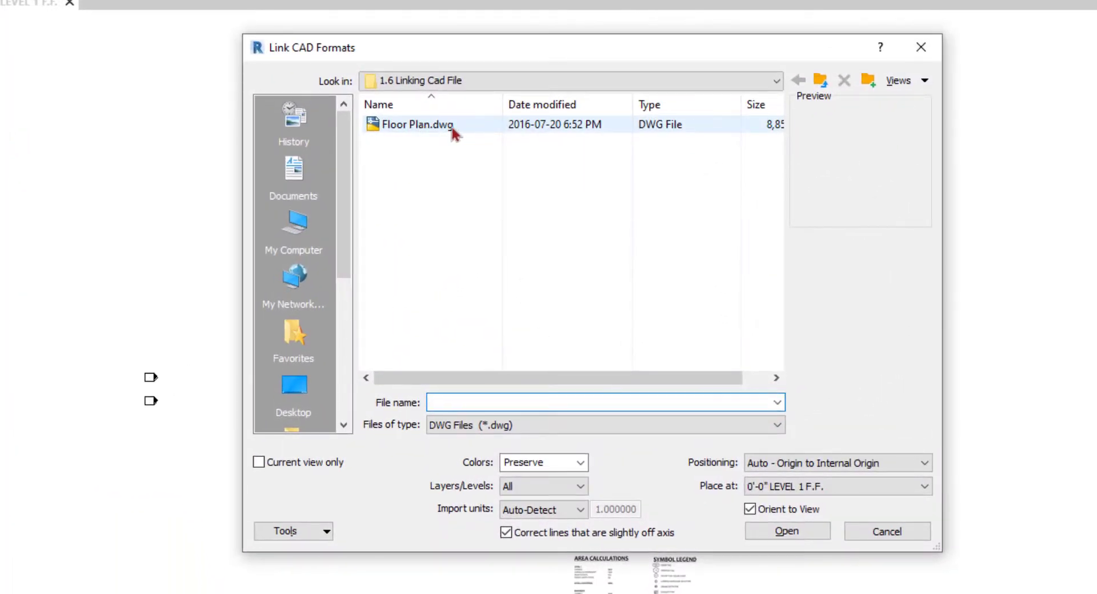
{"action": "left_click", "coordinate": [451, 128]}
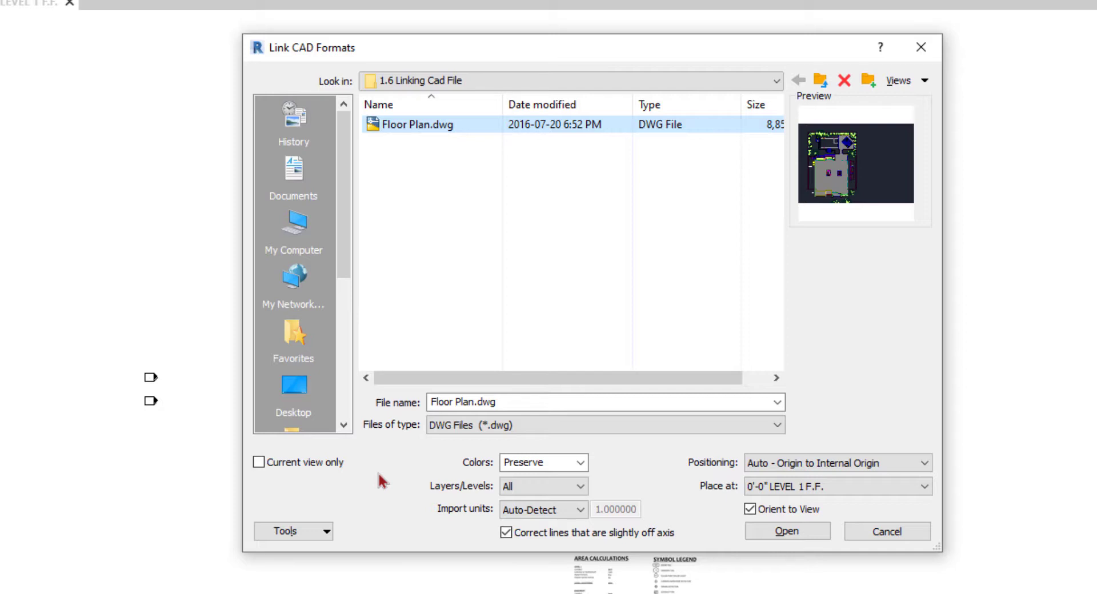
{"action": "left_click", "coordinate": [582, 465]}
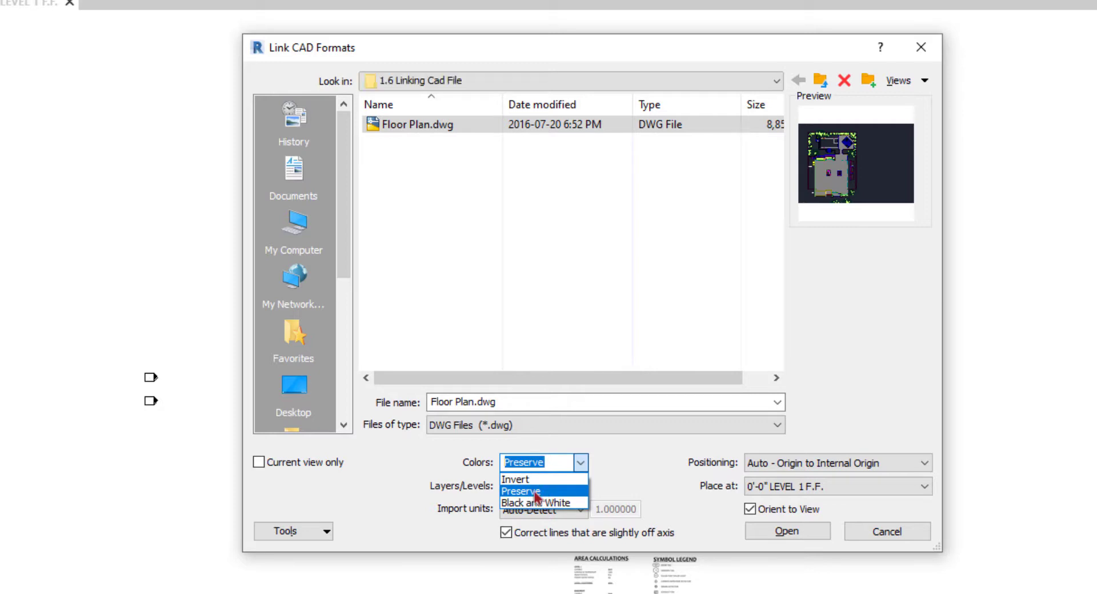
{"action": "left_click", "coordinate": [566, 491]}
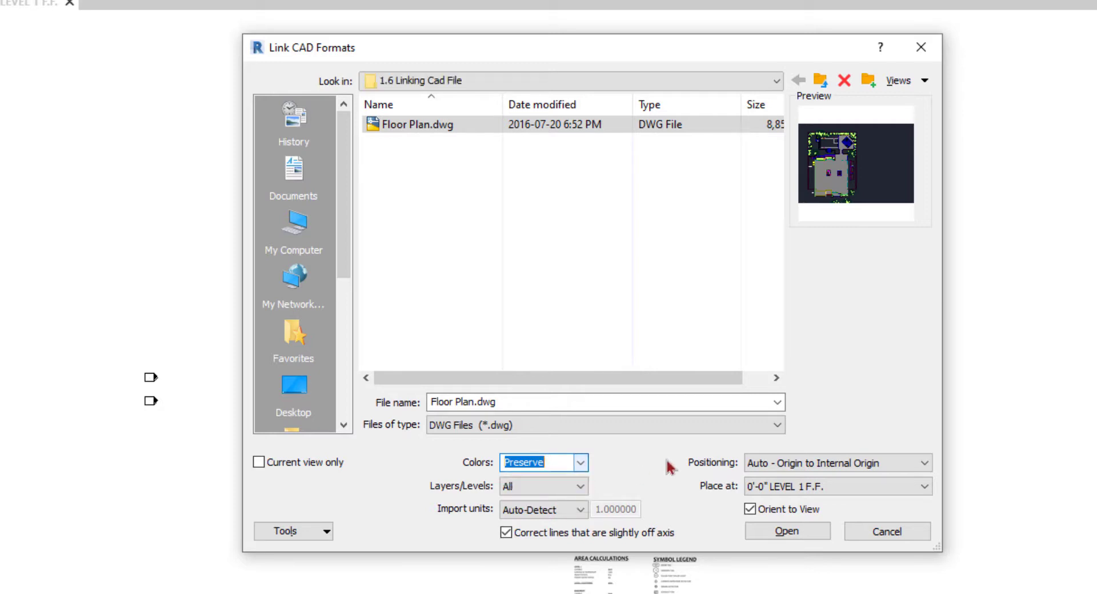
{"action": "left_click", "coordinate": [578, 491]}
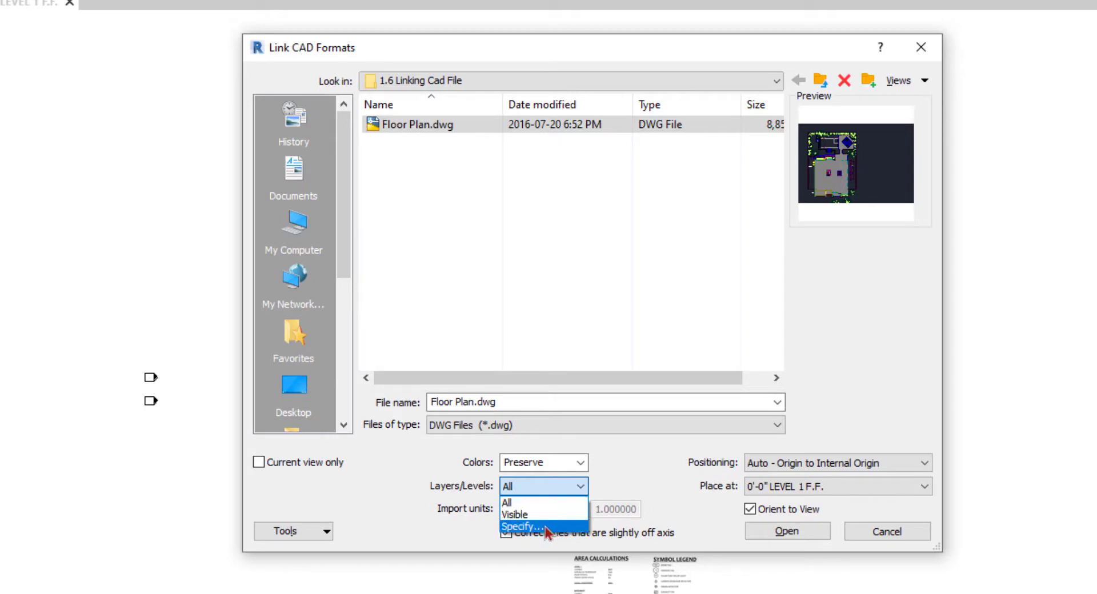
{"action": "left_click", "coordinate": [567, 506]}
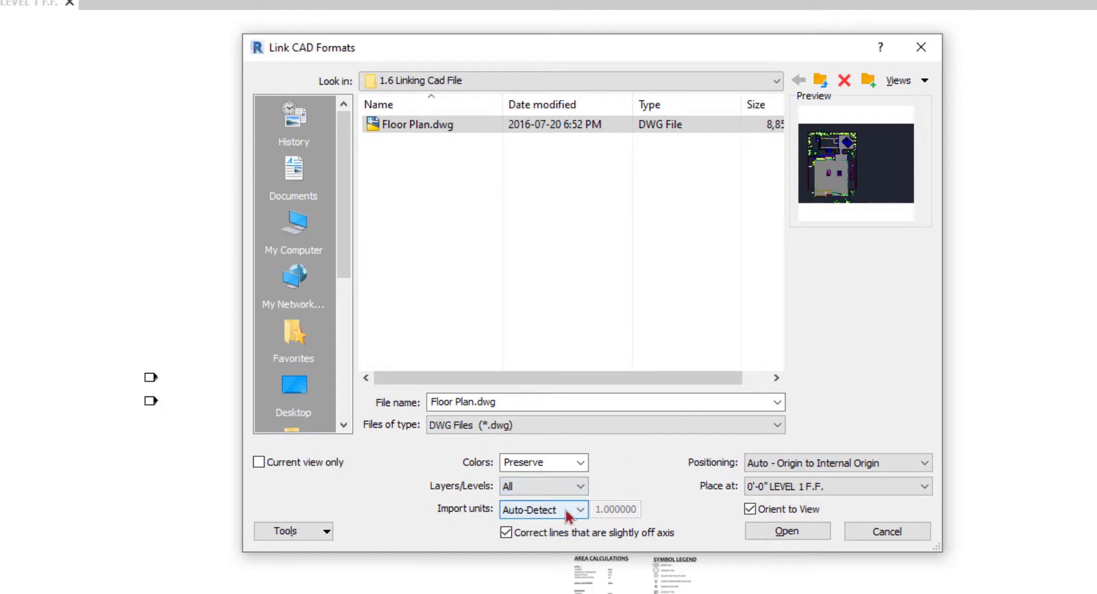
{"action": "left_click", "coordinate": [569, 516]}
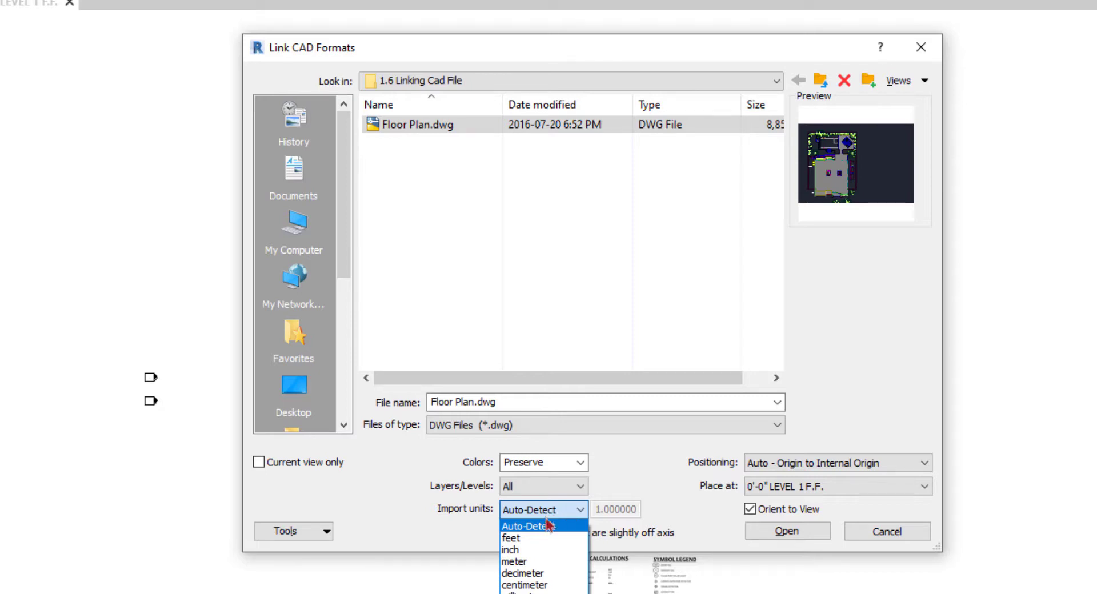
{"action": "left_click", "coordinate": [575, 515]}
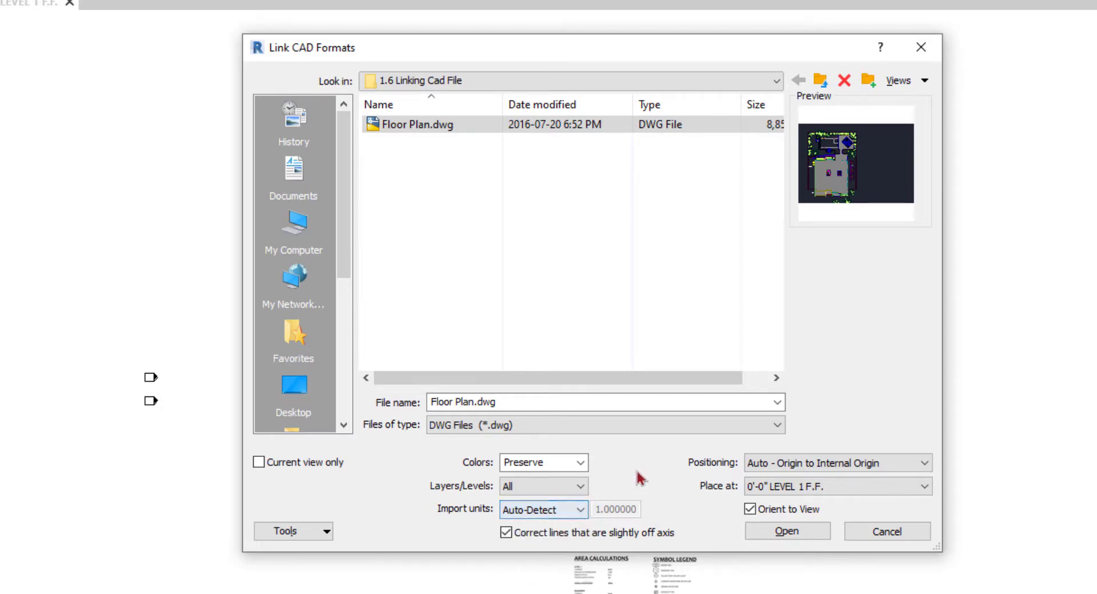
{"action": "left_click", "coordinate": [506, 532]}
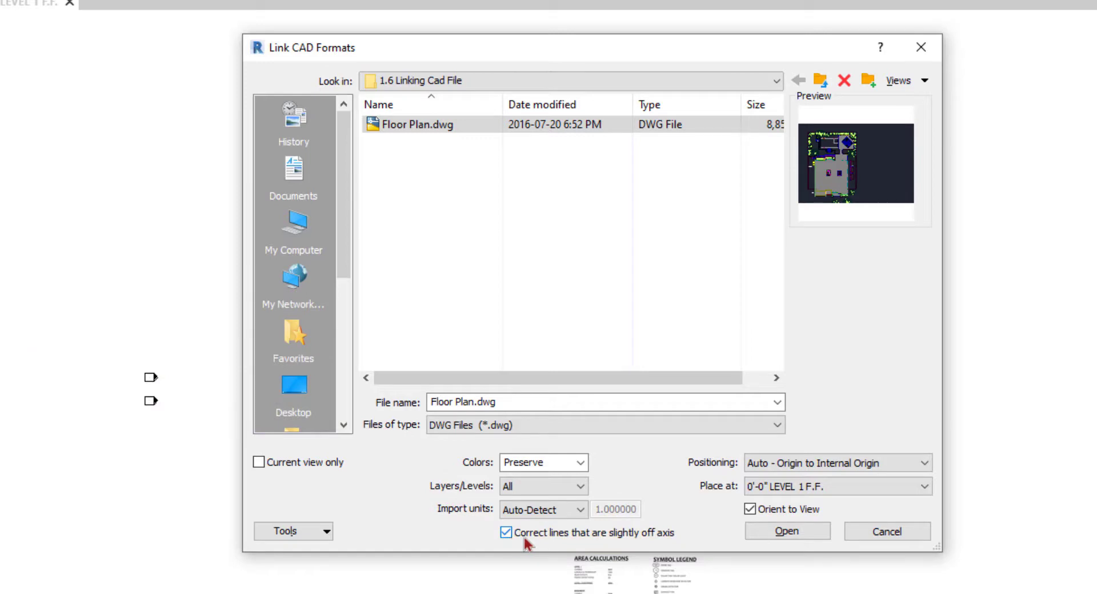
Step: Link the drawing with Auto - Origin to Internal Origin positioning, placed at 0'-0" LEVEL 1 F.F
{"action": "left_click", "coordinate": [883, 464]}
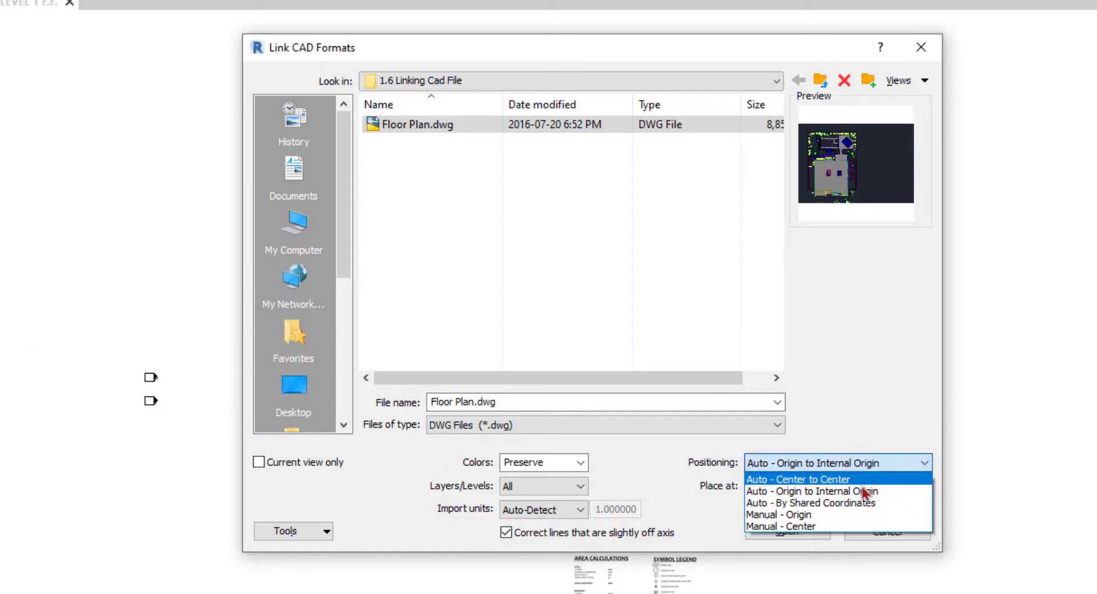
{"action": "left_click", "coordinate": [908, 462]}
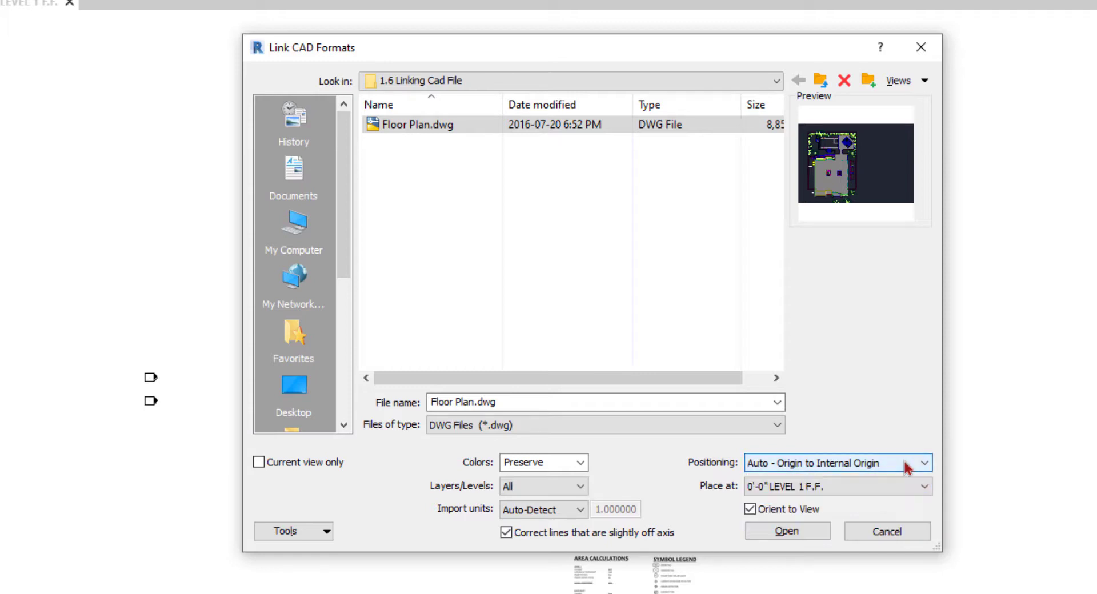
{"action": "left_click", "coordinate": [796, 489]}
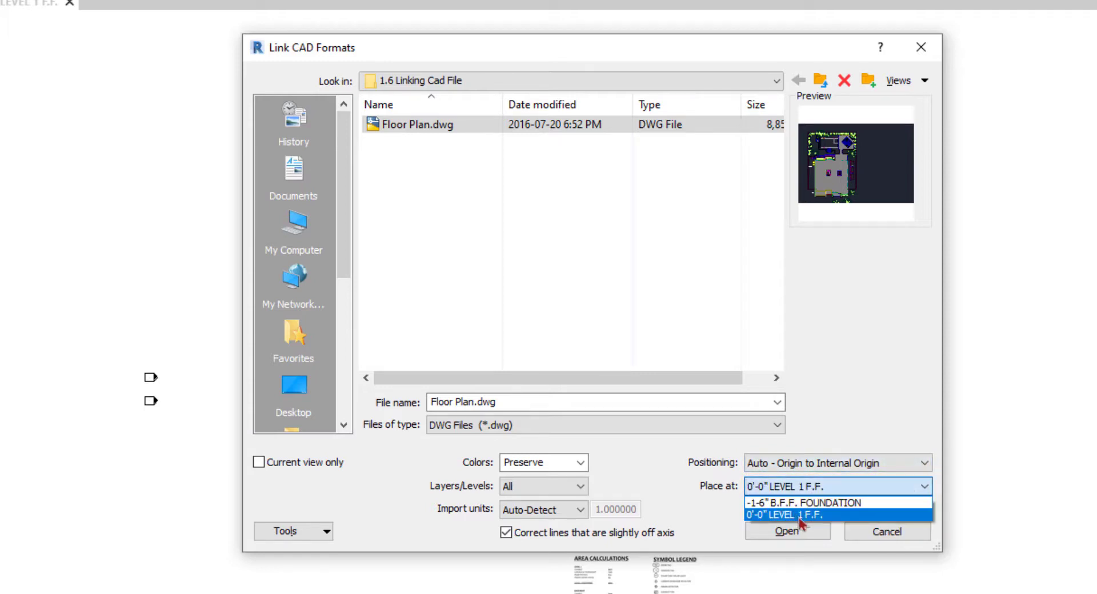
{"action": "left_click", "coordinate": [798, 516]}
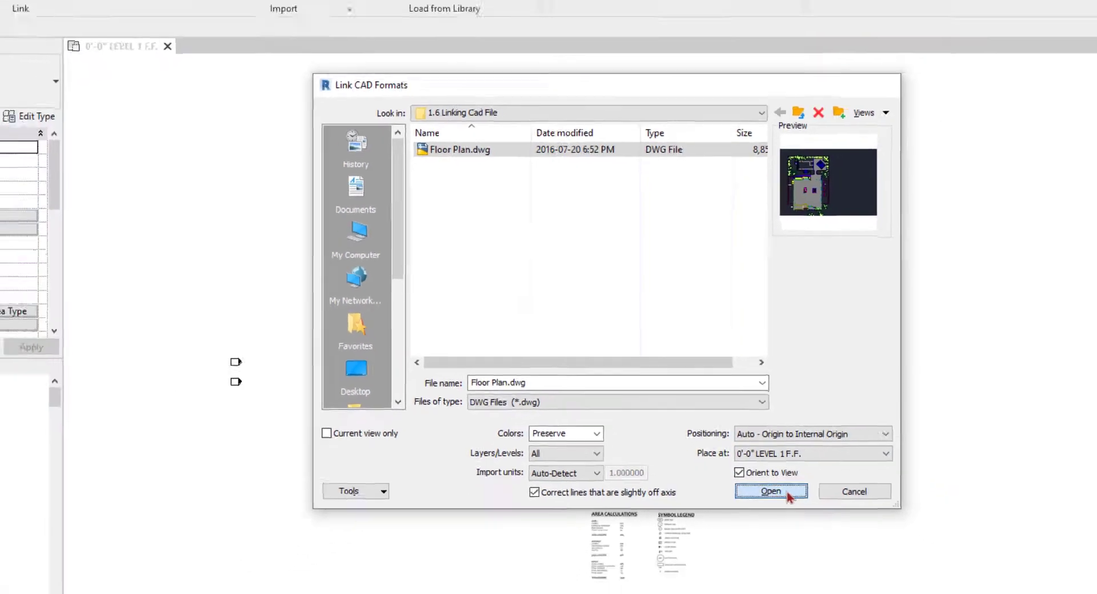
{"action": "left_click", "coordinate": [807, 535]}
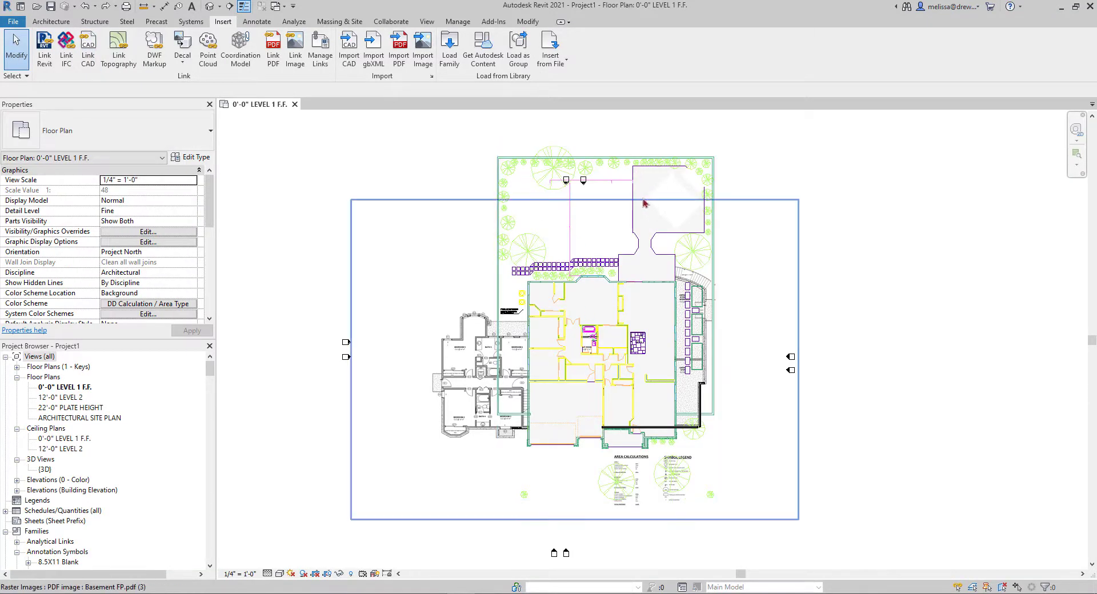
Step: Move the linked Floor Plan.dwg west of the basement PDF, clear of the sheet and the elevation markers
{"action": "left_click", "coordinate": [646, 181]}
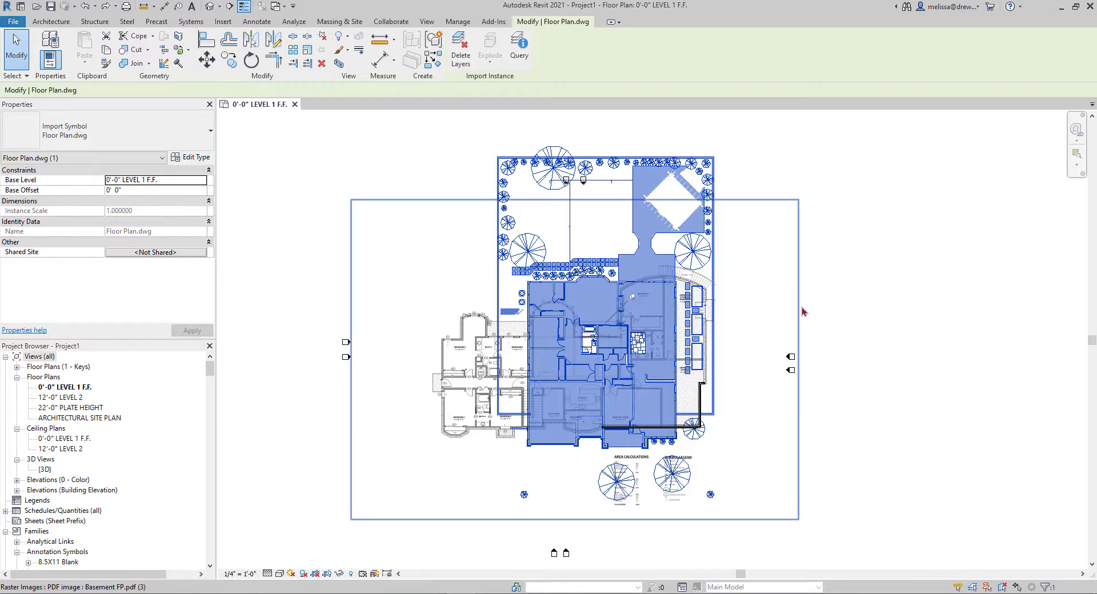
{"action": "scroll", "coordinate": [495, 413], "scroll_direction": "down", "scroll_amount": 1}
{"action": "scroll", "coordinate": [495, 414], "scroll_direction": "down", "scroll_amount": 2}
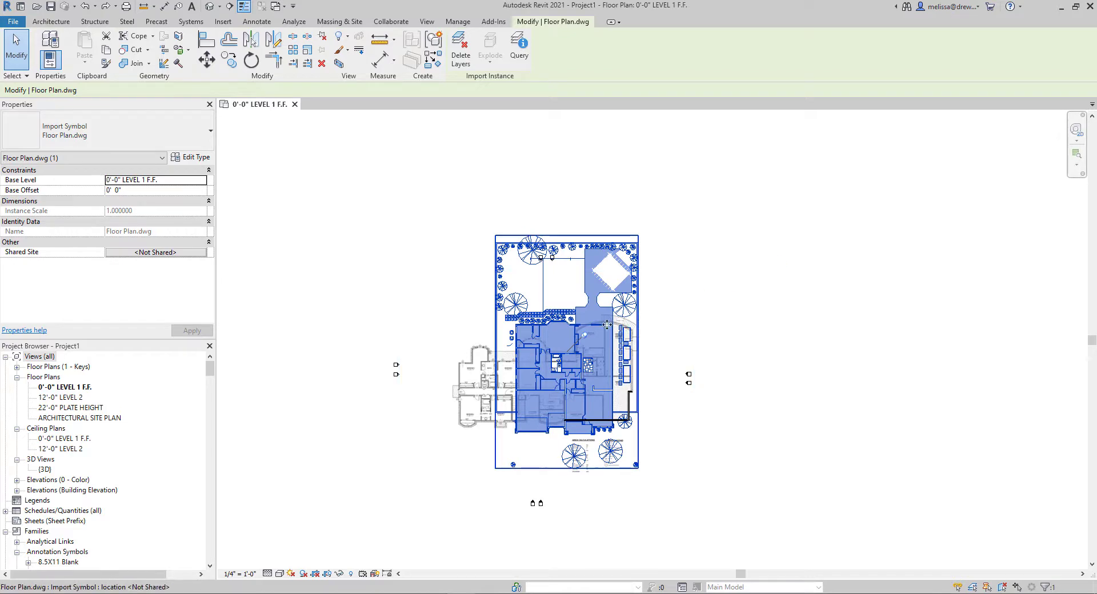
{"action": "left_click_drag", "start_coordinate": [587, 281], "coordinate": [322, 299]}
{"action": "middle_click_drag", "start_coordinate": [548, 300], "coordinate": [682, 304]}
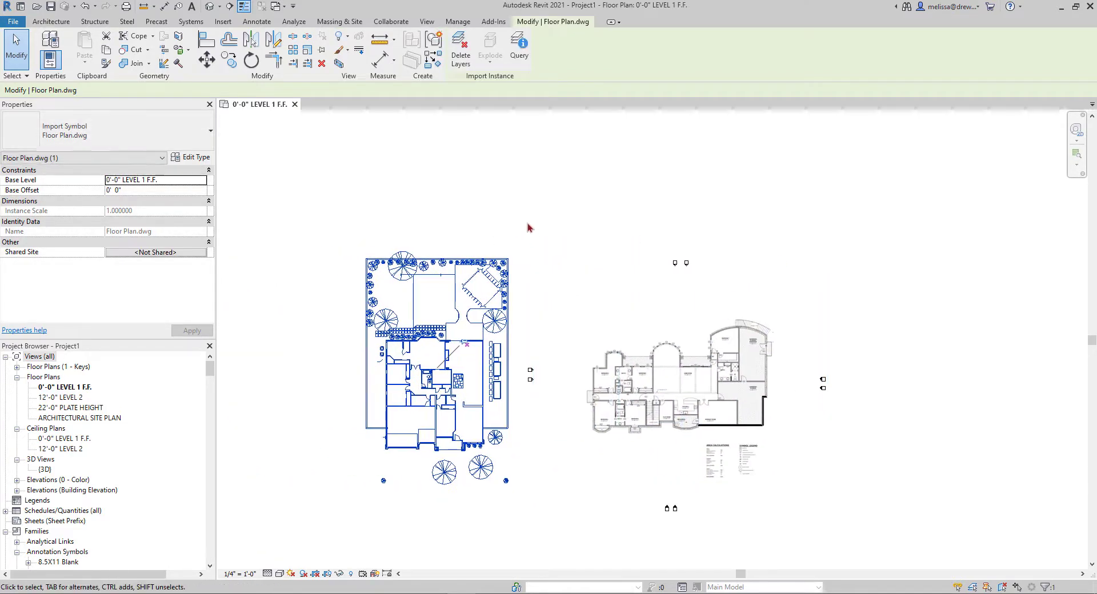
{"action": "left_click", "coordinate": [530, 226]}
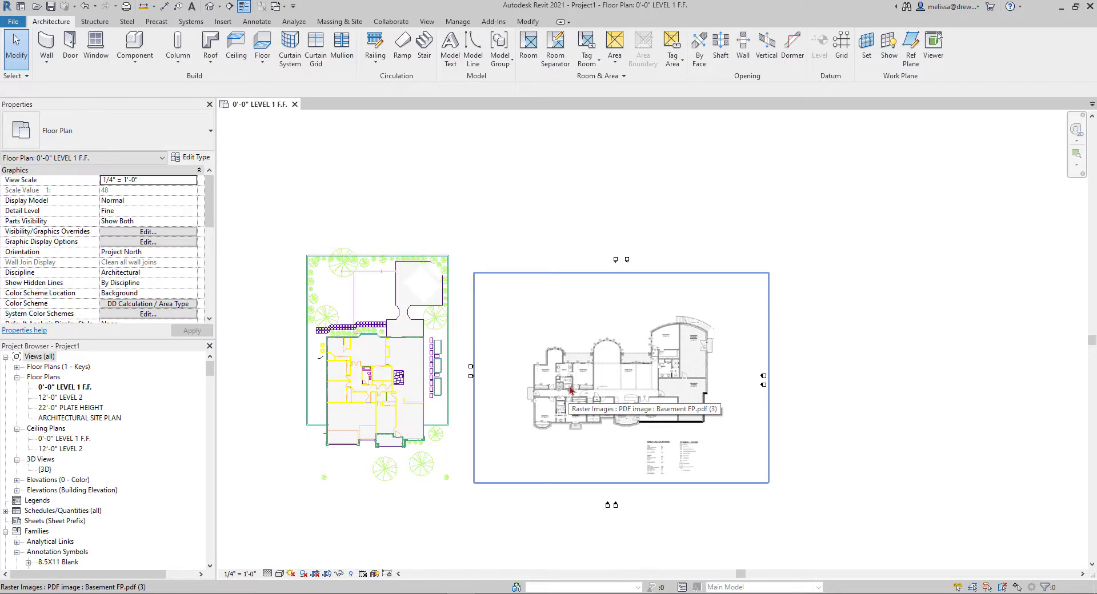
Step: Reload the Floor Plan.dwg CAD link through Manage Links
{"action": "left_click", "coordinate": [467, 26]}
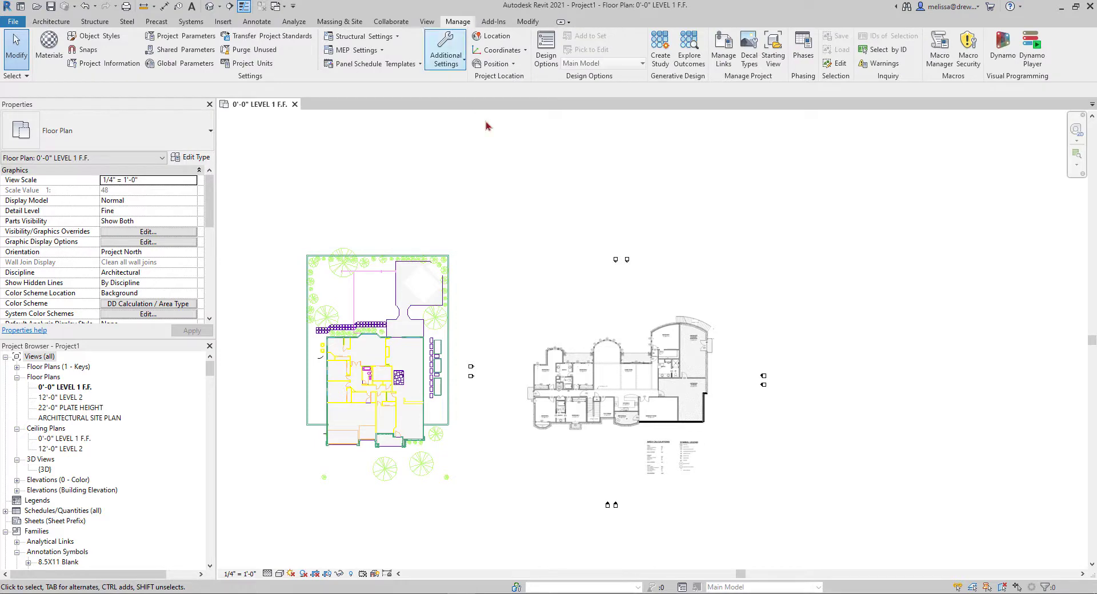
{"action": "left_click", "coordinate": [723, 57]}
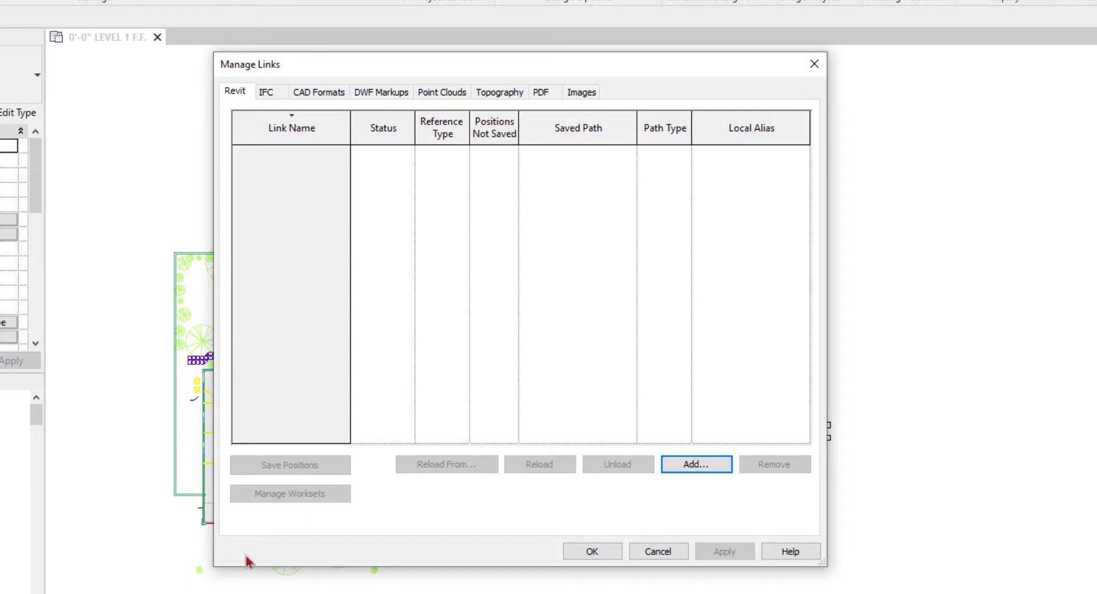
{"action": "left_click", "coordinate": [325, 98]}
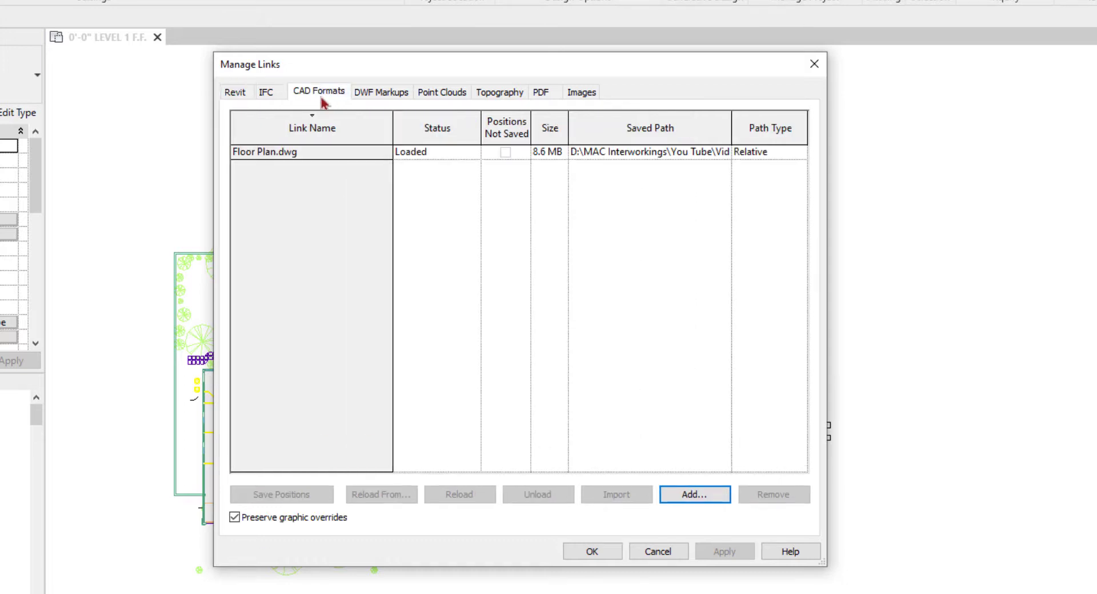
{"action": "left_click", "coordinate": [260, 152]}
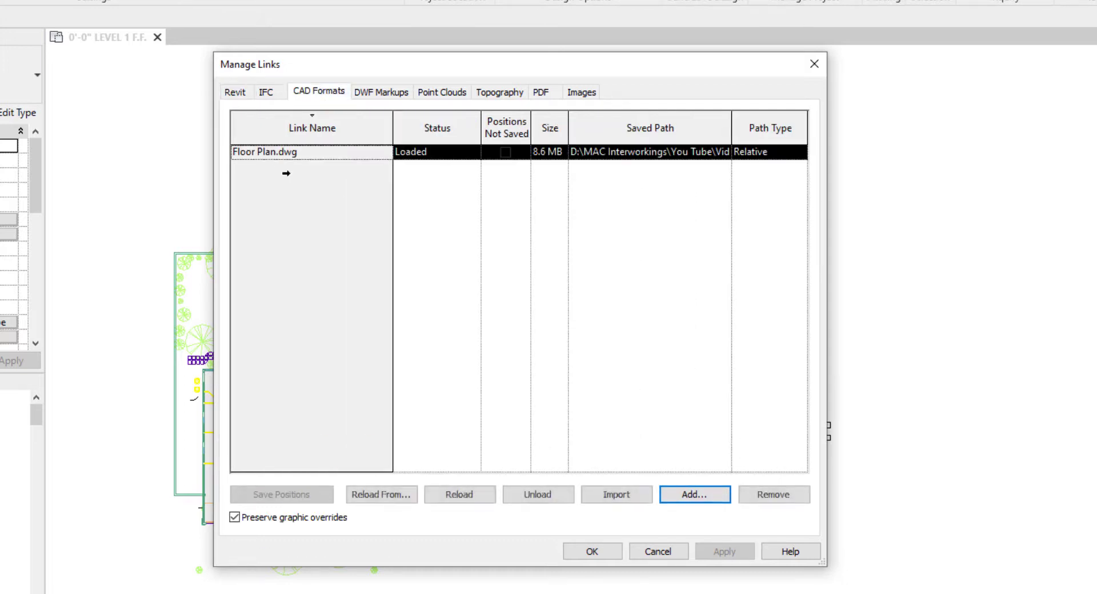
{"action": "left_click", "coordinate": [470, 500]}
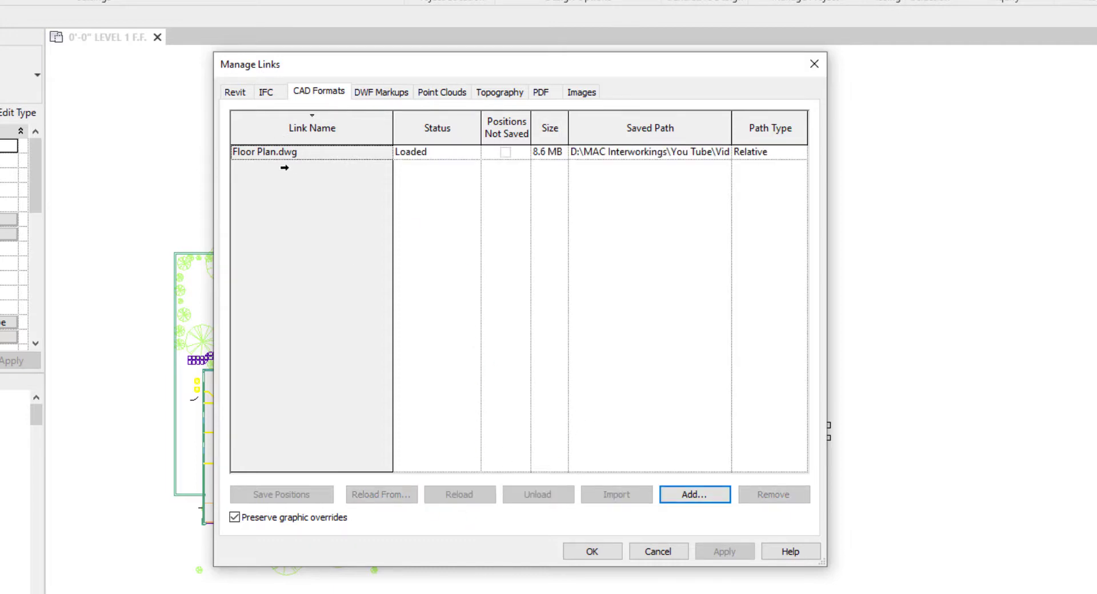
{"action": "left_click", "coordinate": [280, 152]}
{"action": "left_click", "coordinate": [389, 495]}
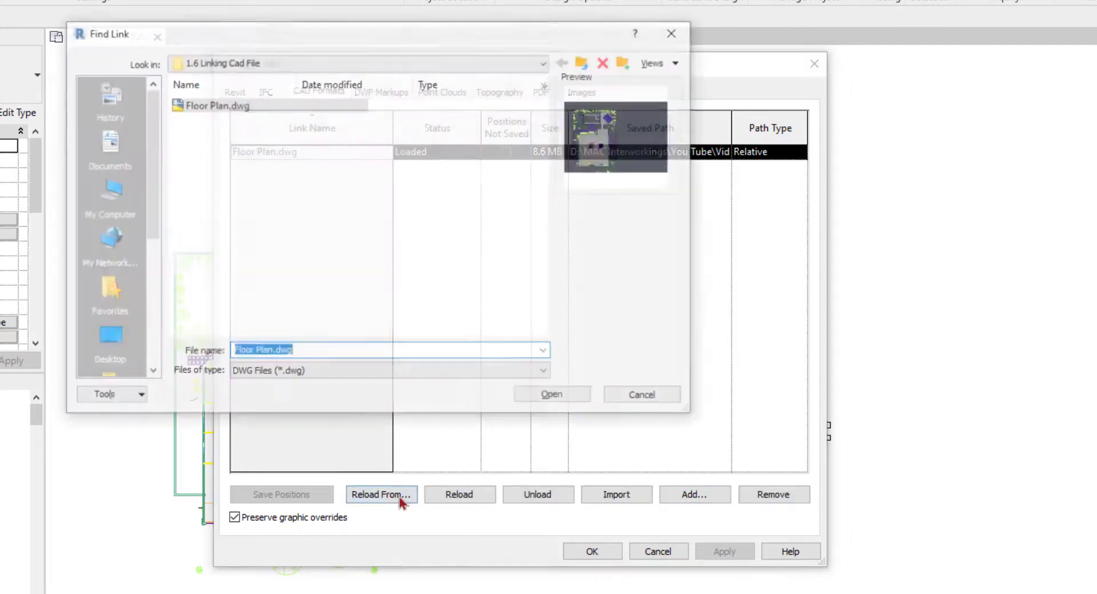
{"action": "left_click", "coordinate": [645, 398]}
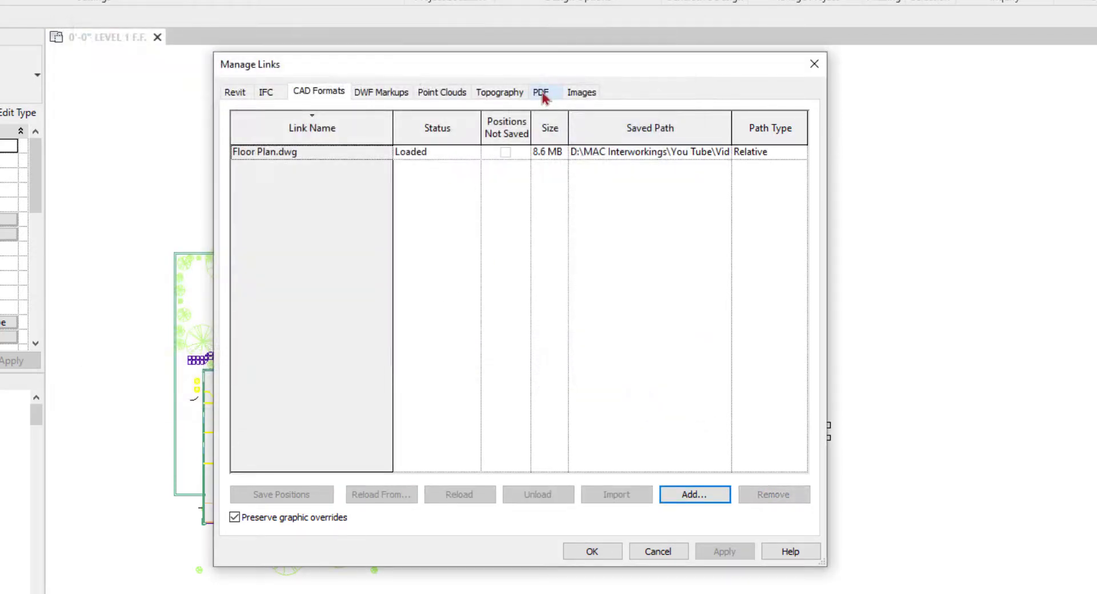
Step: Select the Basement FP.pdf entry among the PDF links in Manage Links
{"action": "left_click", "coordinate": [542, 94]}
{"action": "left_click", "coordinate": [289, 191]}
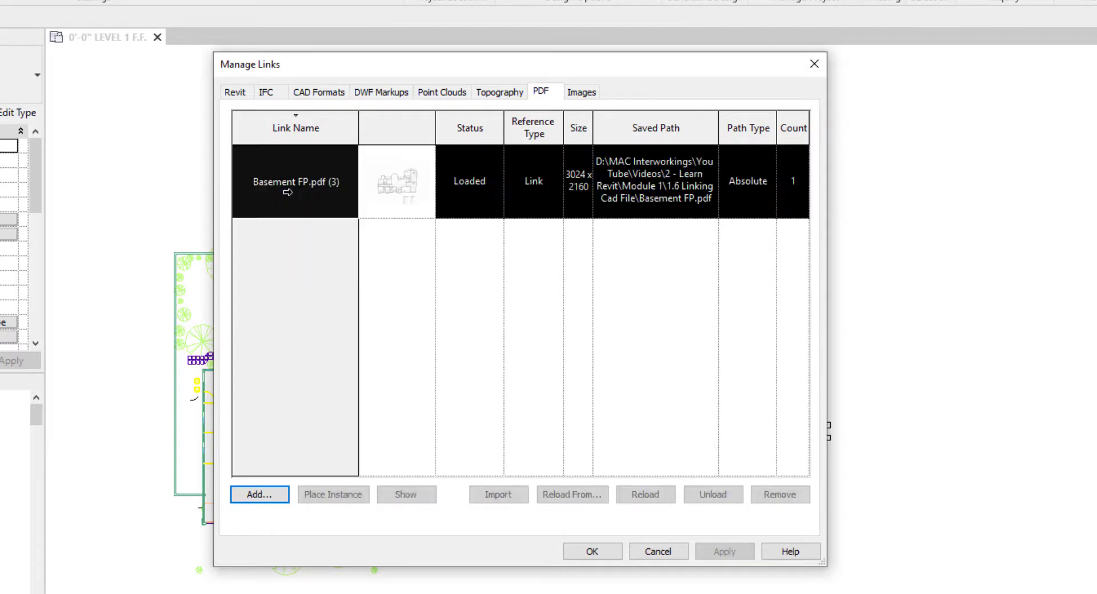